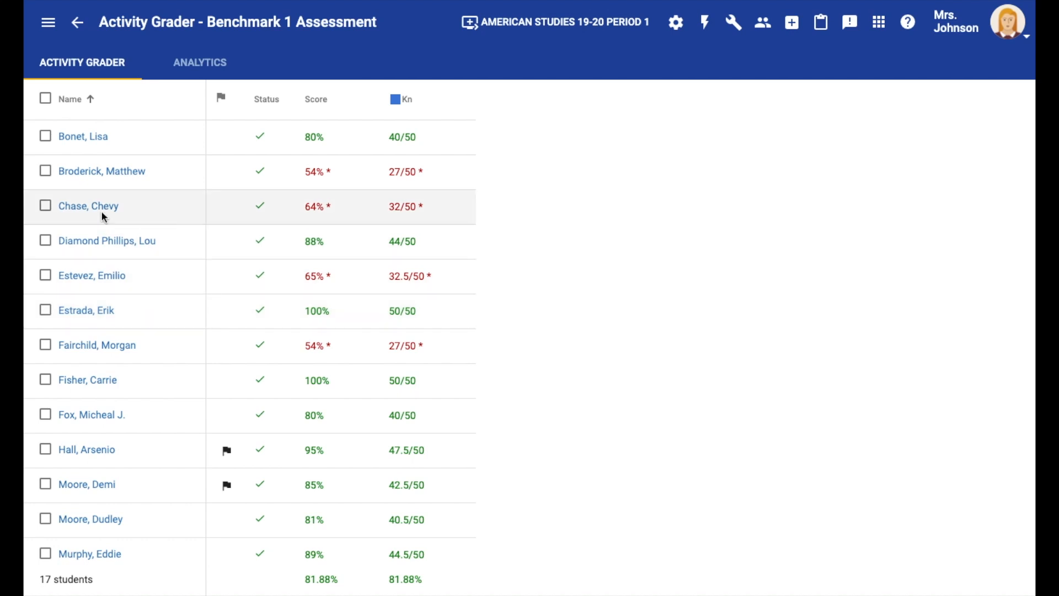
# - Add the four students scoring below 70% on Benchmark 1 Assessment to the clipboard and open the clipboard
pyautogui.click(46, 174)
pyautogui.click(45, 206)
pyautogui.click(46, 277)
pyautogui.click(46, 346)
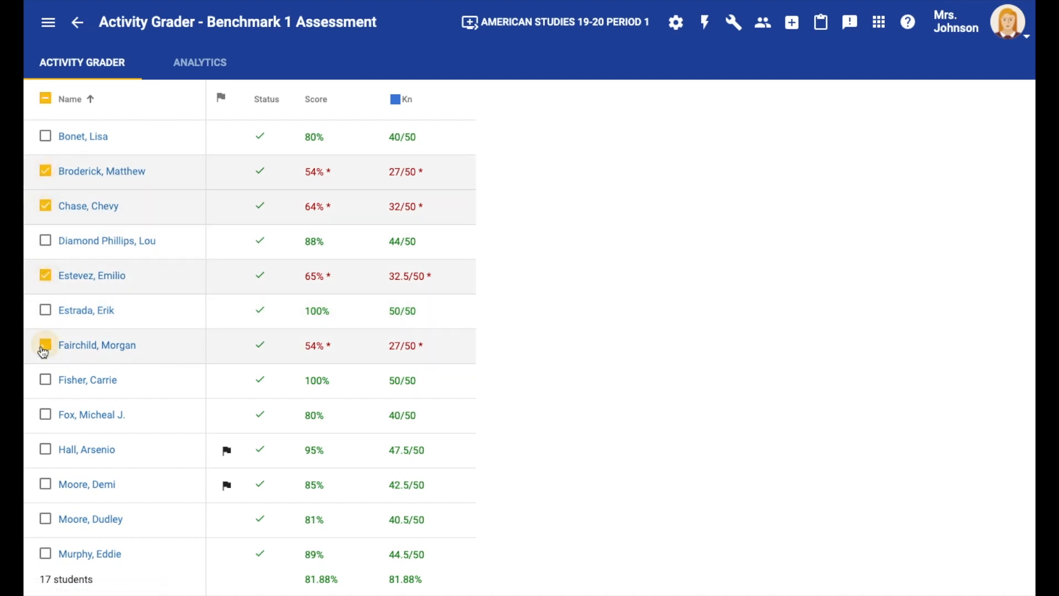
pyautogui.click(792, 28)
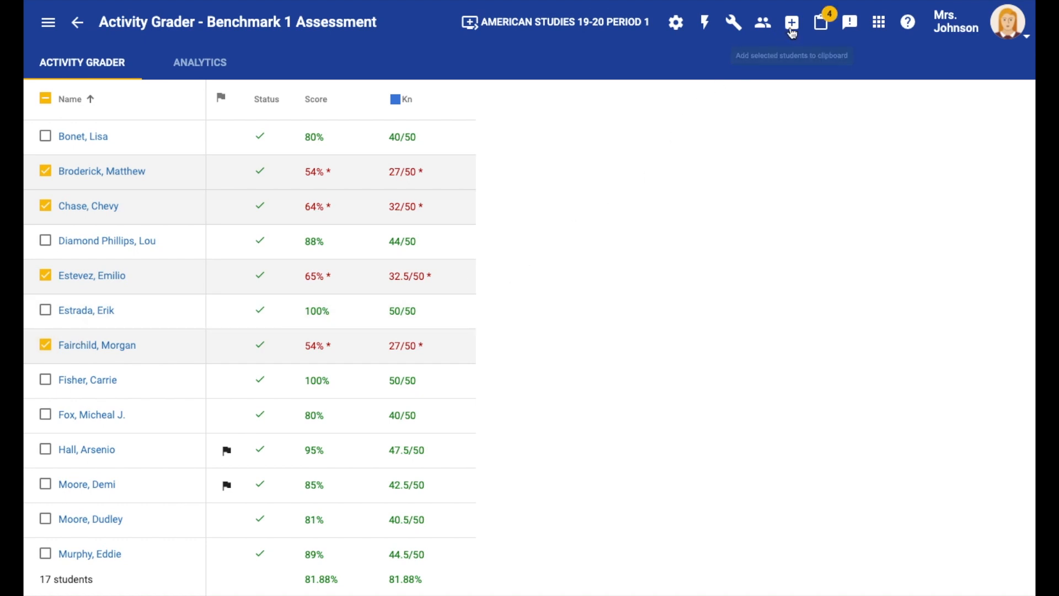
pyautogui.click(826, 26)
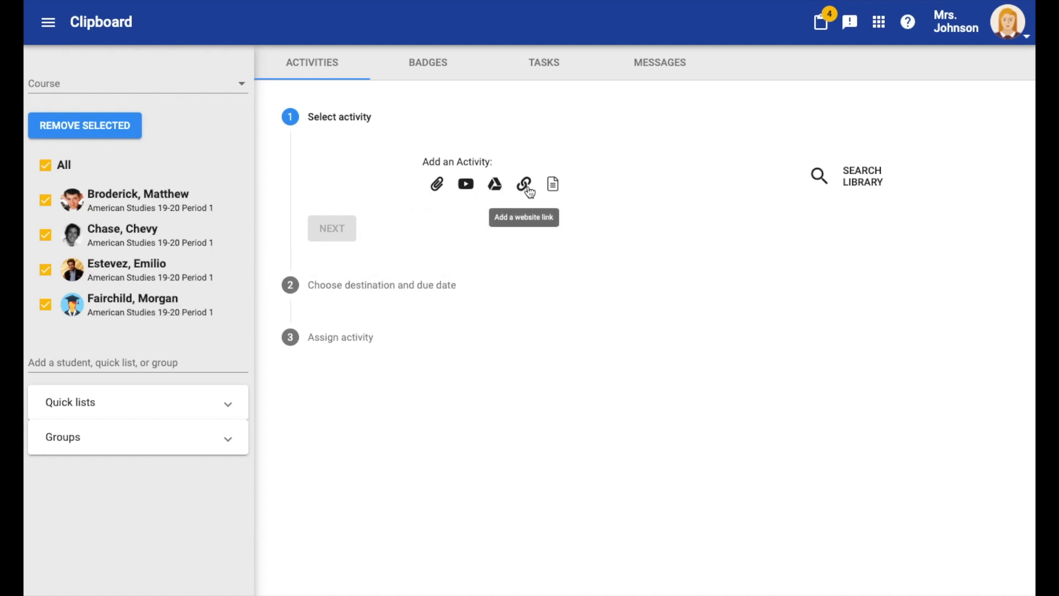
# - Add a file-upload activity titled "Practice Questions" using Practice Questions.pdf from the Desktop
pyautogui.click(439, 188)
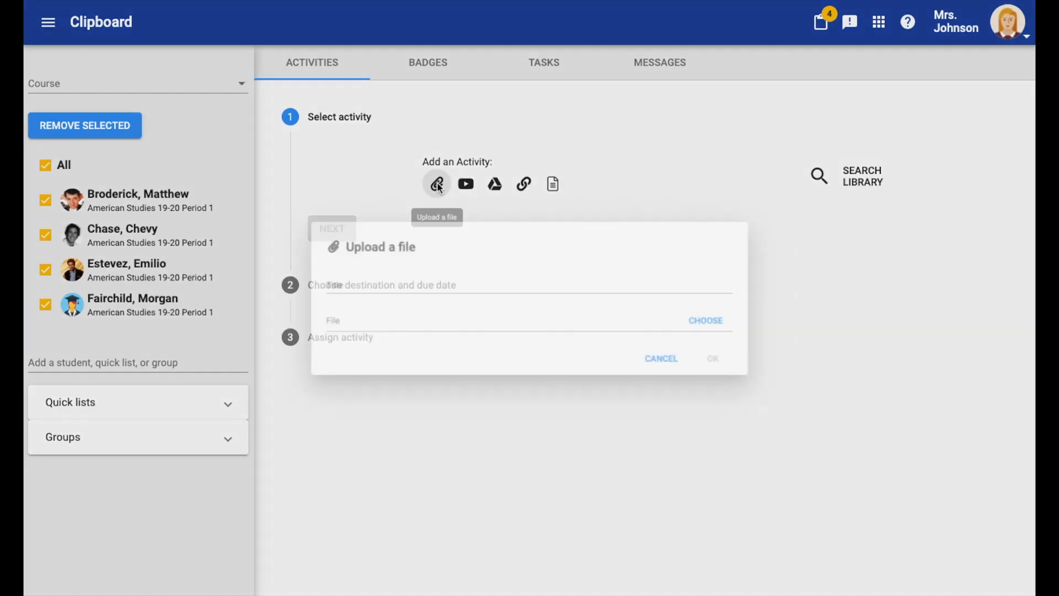
pyautogui.click(433, 284)
pyautogui.write('Practice Questions')
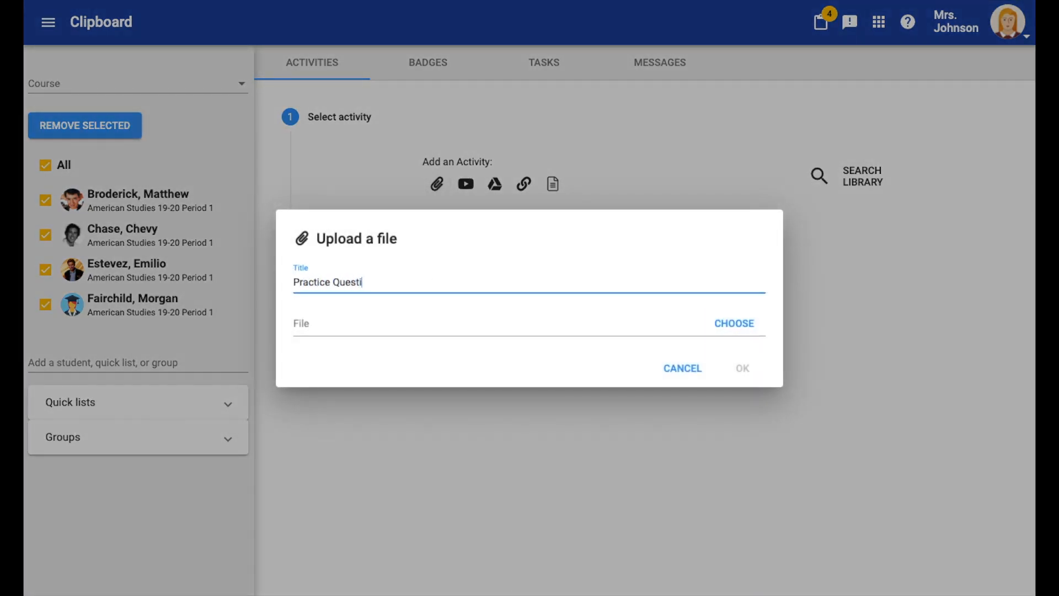
pyautogui.click(740, 330)
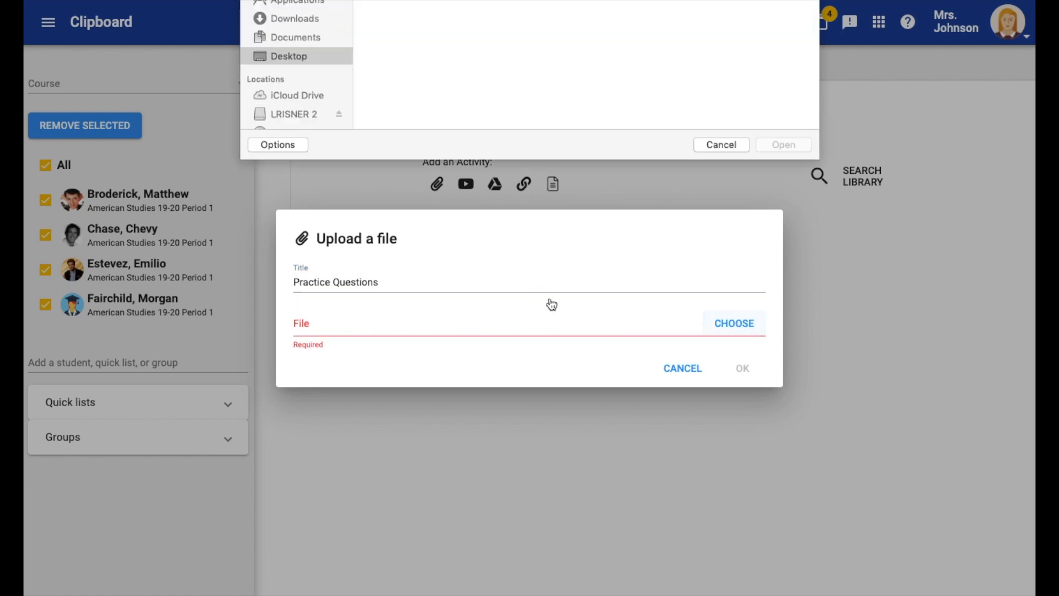
pyautogui.click(551, 38)
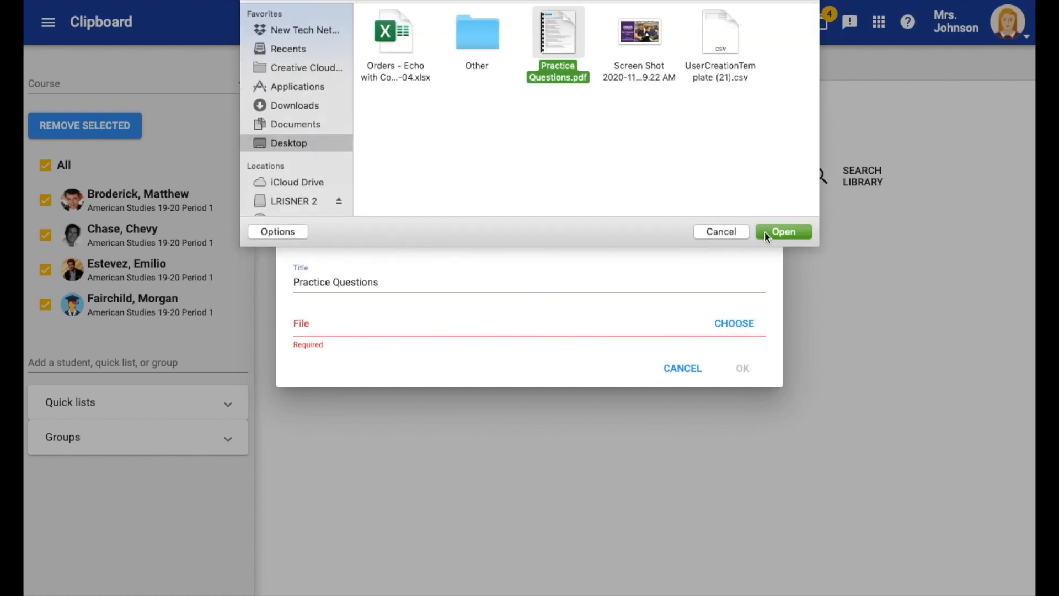
pyautogui.click(764, 231)
pyautogui.click(740, 370)
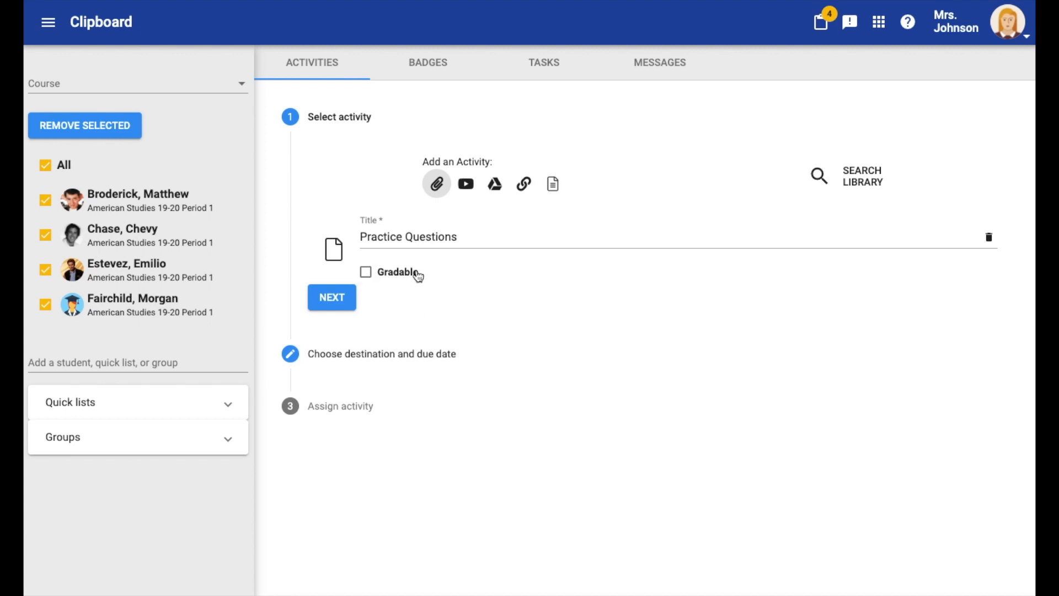
# - Set the Practice Questions activity's due date to 12/4/2020 and assign it to the clipboard students
pyautogui.click(327, 304)
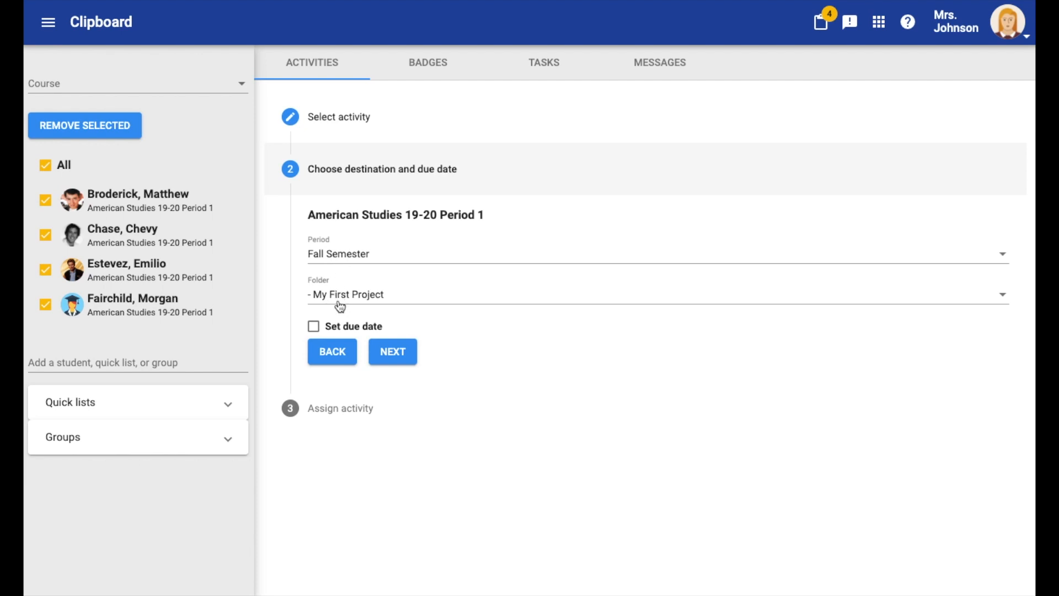
pyautogui.click(313, 325)
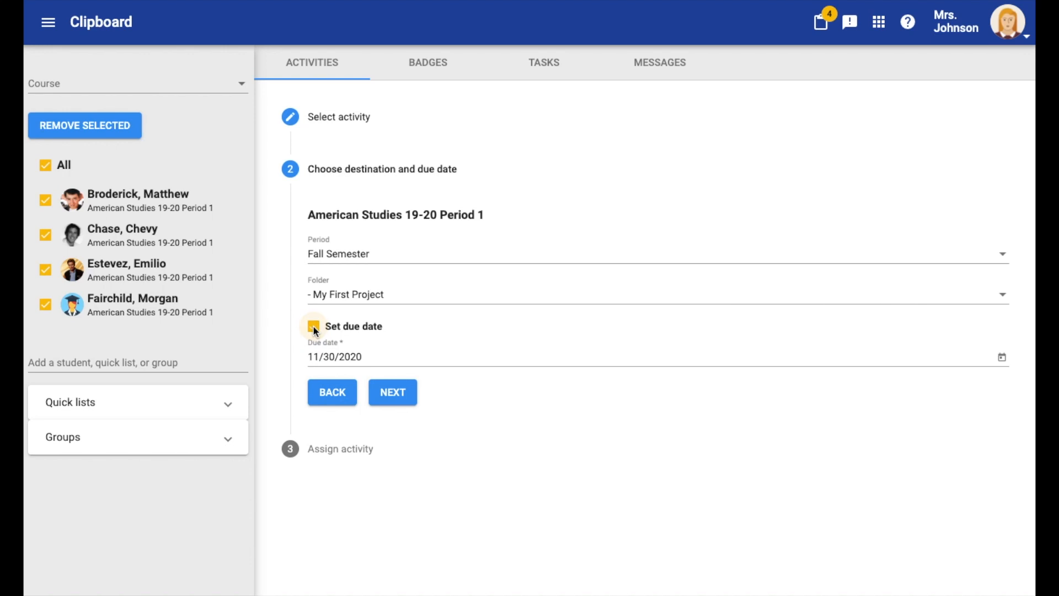
pyautogui.click(1002, 357)
pyautogui.click(505, 111)
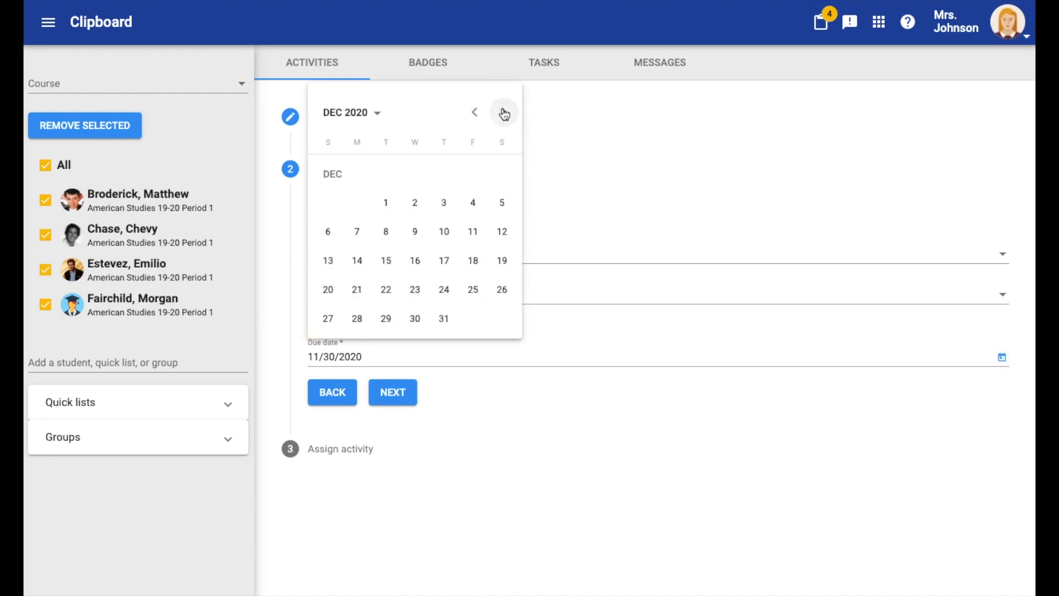
pyautogui.click(475, 202)
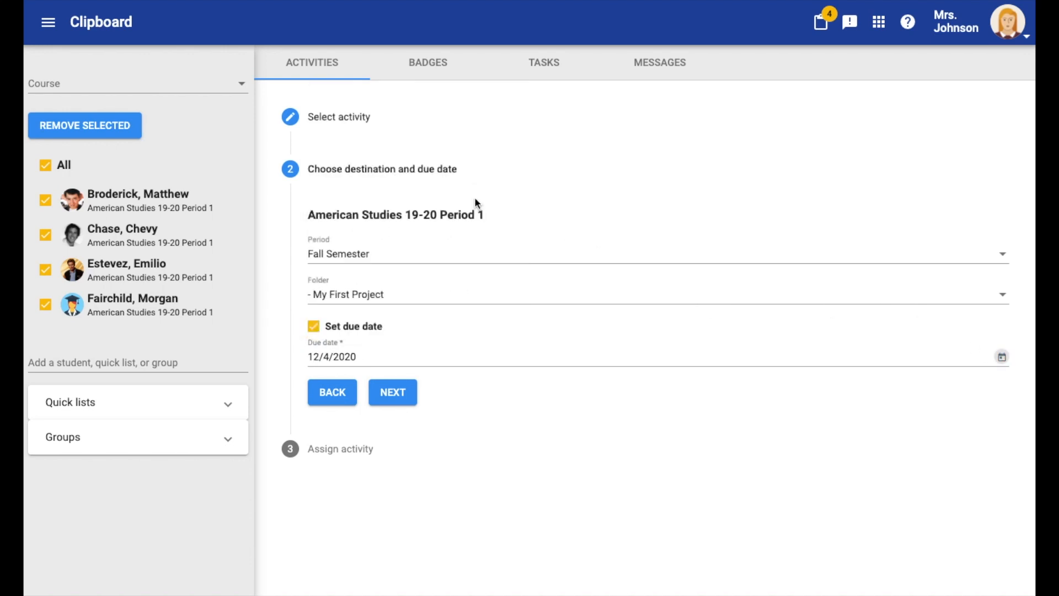
pyautogui.click(394, 394)
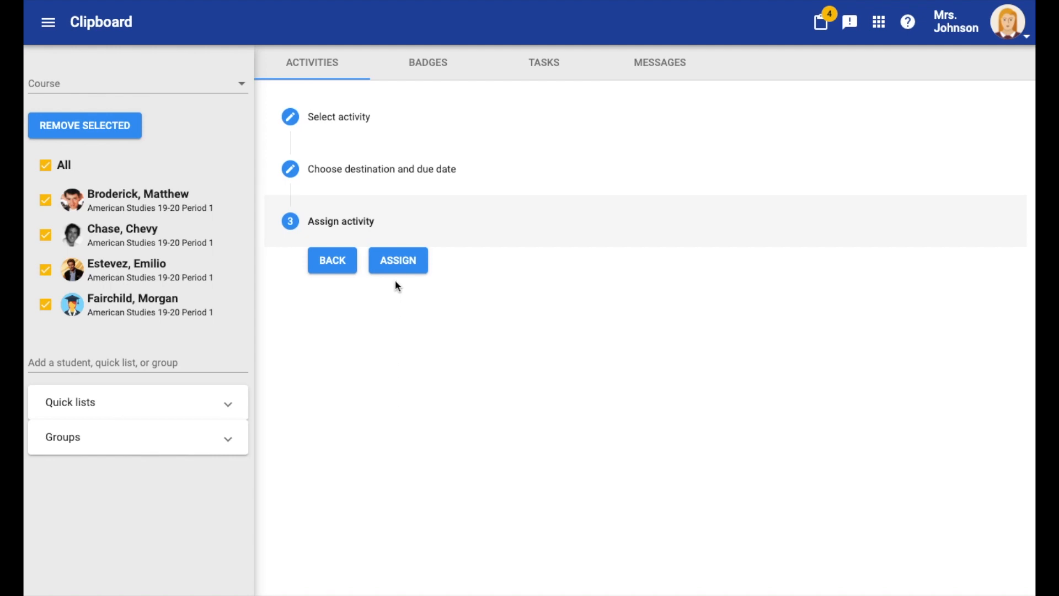
pyautogui.click(396, 261)
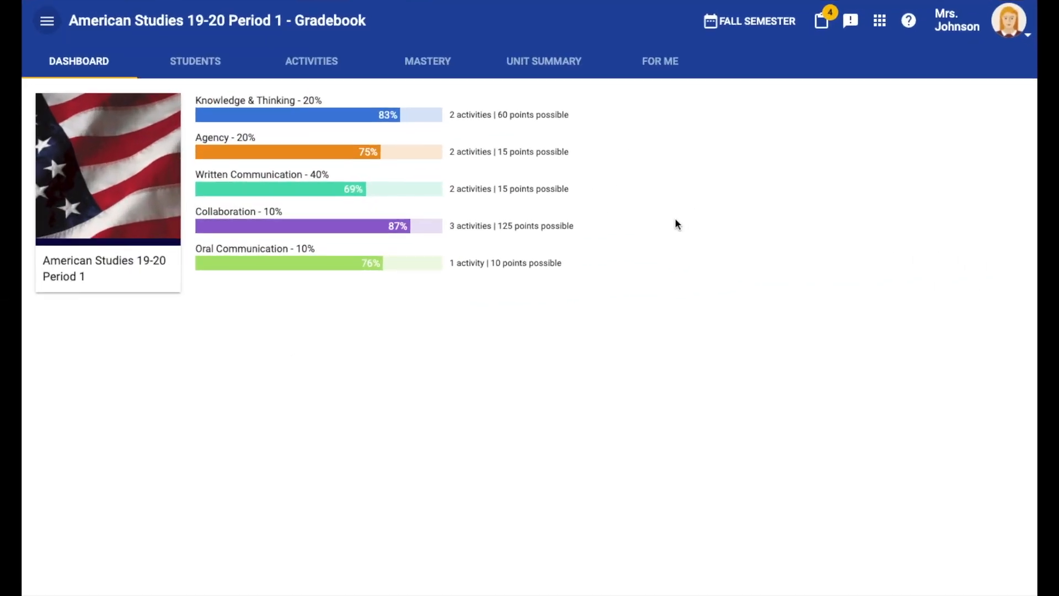
# - View the For Me section of the American Studies 19-20 Period 1 gradebook
pyautogui.click(657, 64)
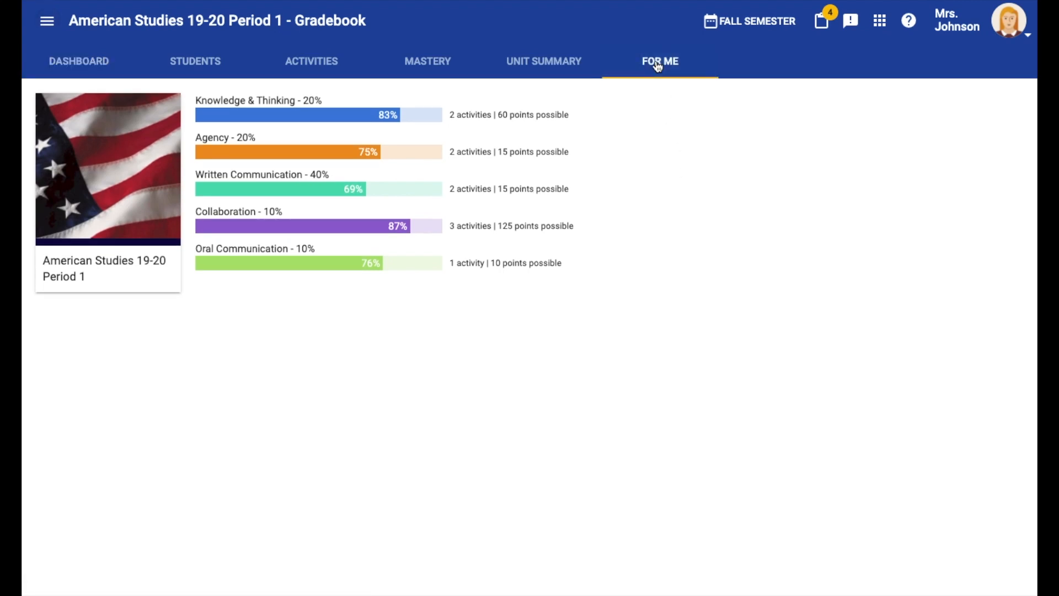
pyautogui.click(105, 300)
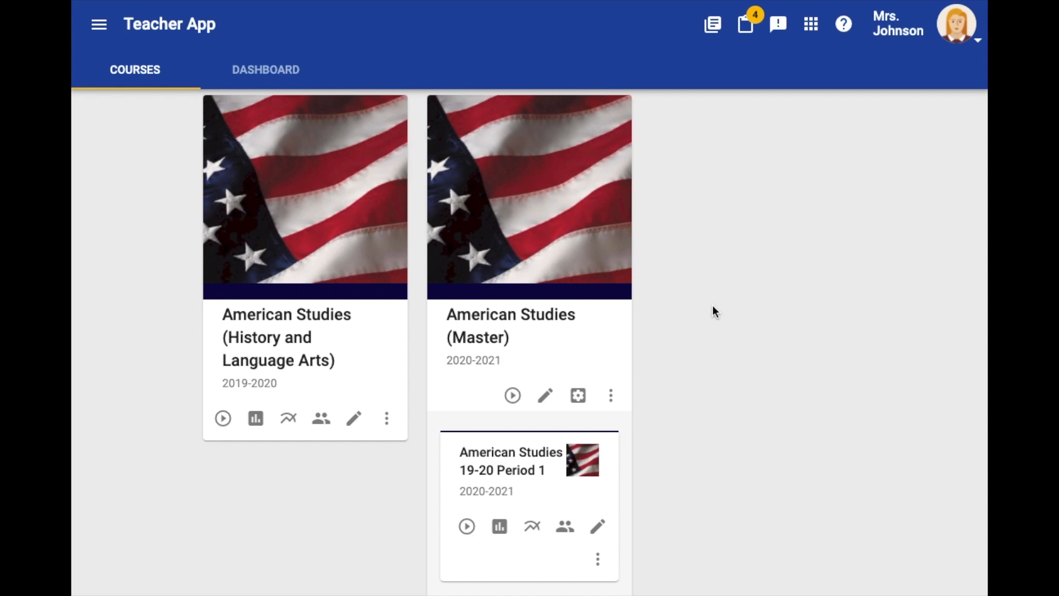
# - Replace the clipboard's students with the American Studies 19-20 Period 1 group listed between Below Level and Honors
pyautogui.click(746, 25)
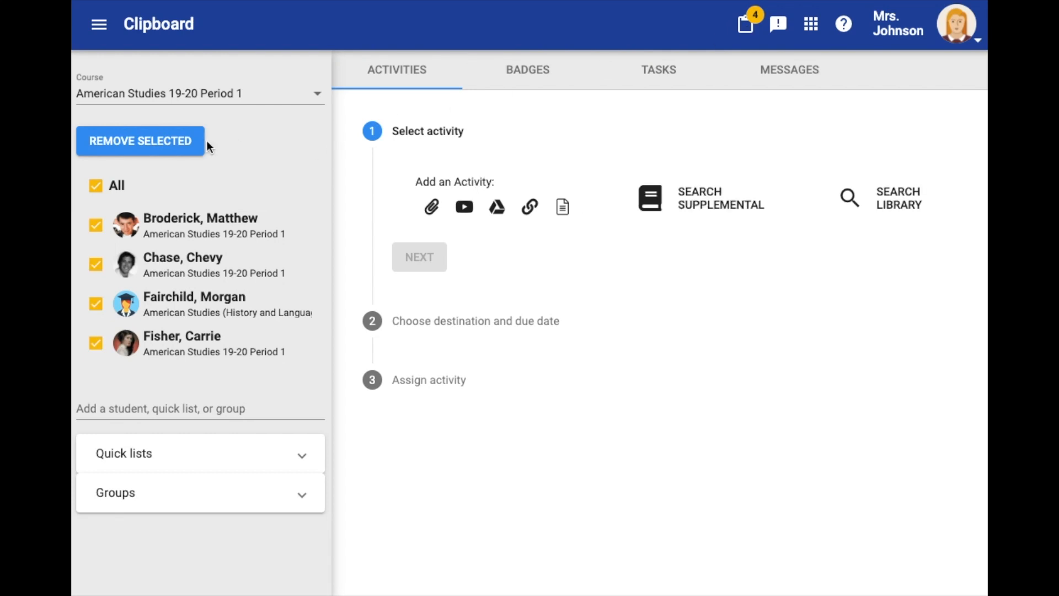
pyautogui.click(173, 143)
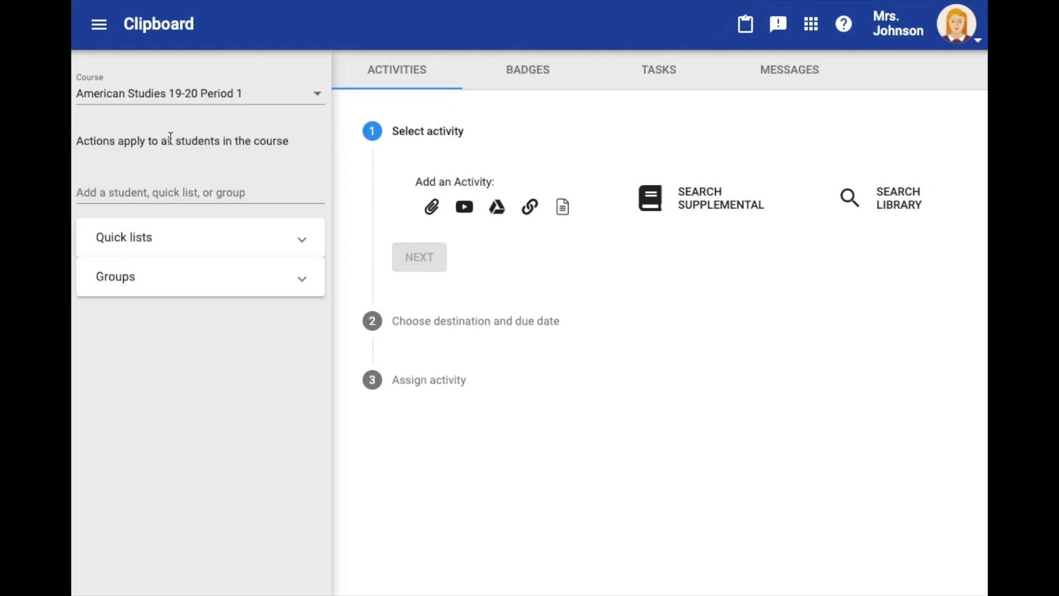
pyautogui.click(144, 280)
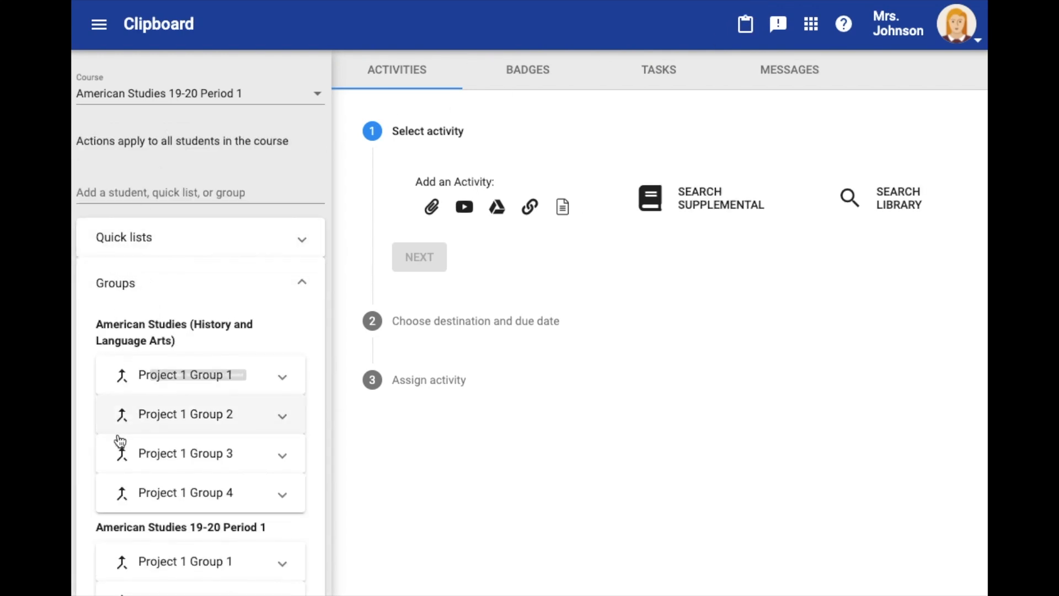
pyautogui.scroll(-2, 121, 442)
pyautogui.scroll(-4, 122, 438)
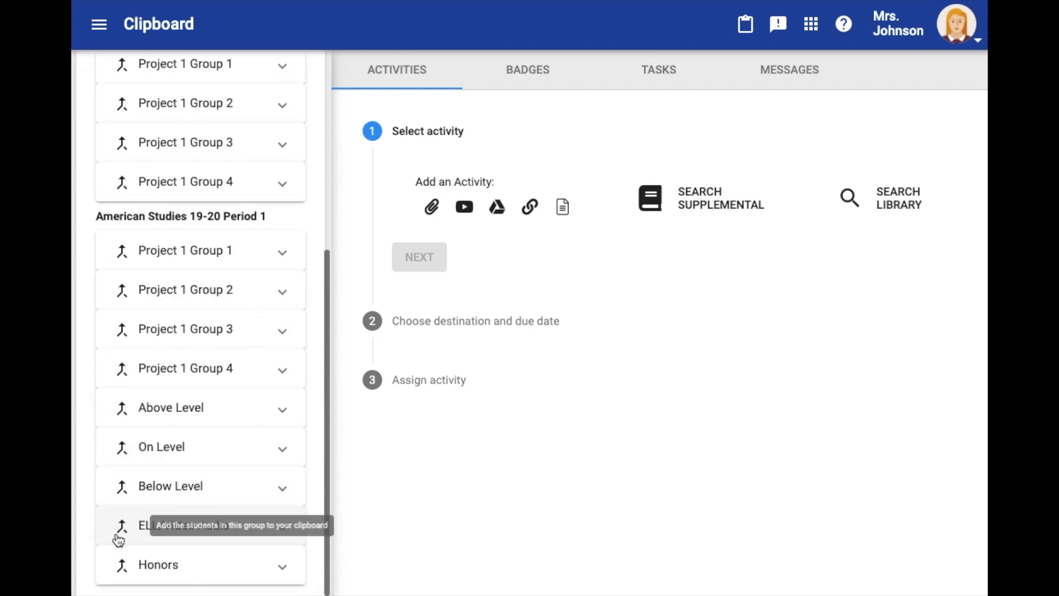
pyautogui.click(121, 534)
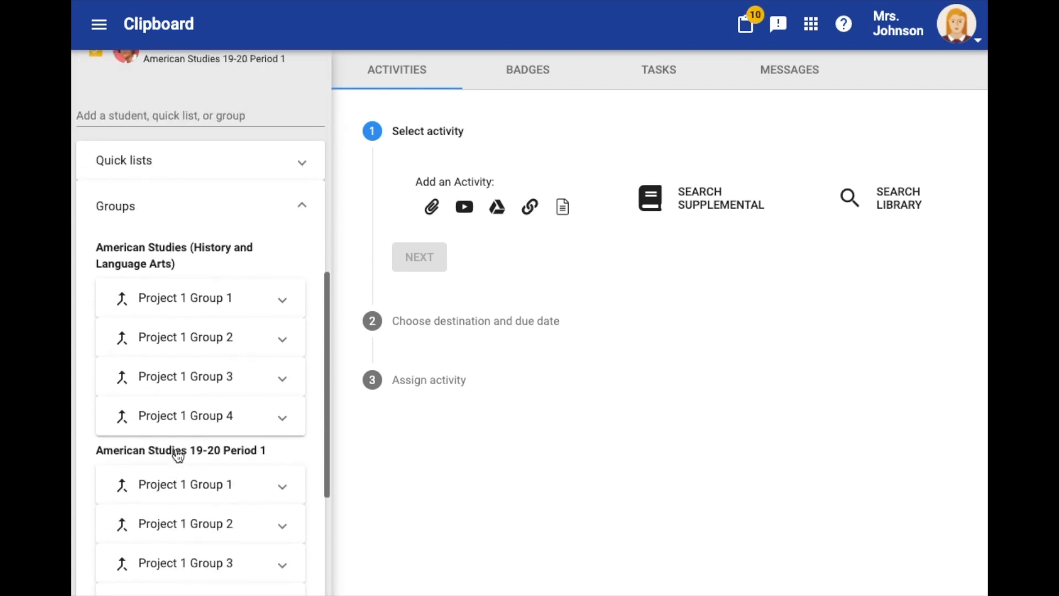
pyautogui.scroll(6, 177, 456)
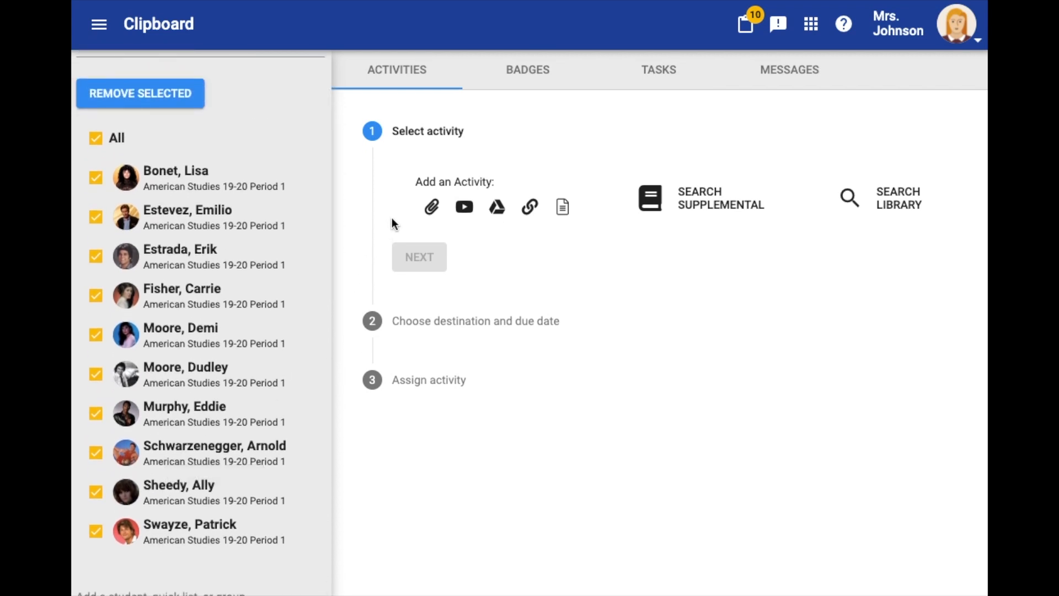
# - Create a rich text activity titled "Video and Questions" and embed the "American History" YouTube video in it
pyautogui.click(561, 208)
pyautogui.write('Video and Questions')
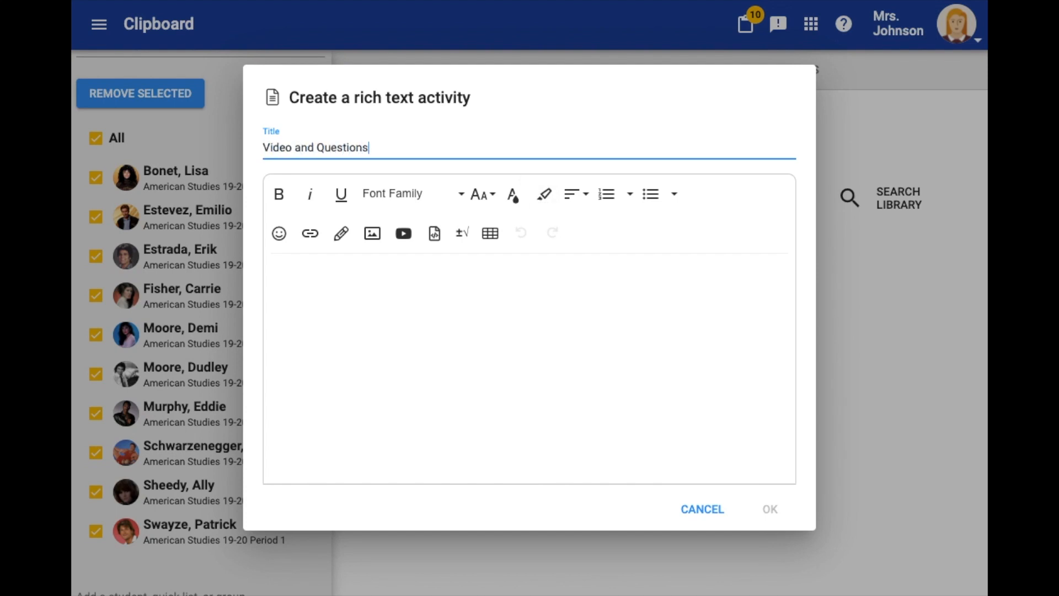
pyautogui.click(399, 238)
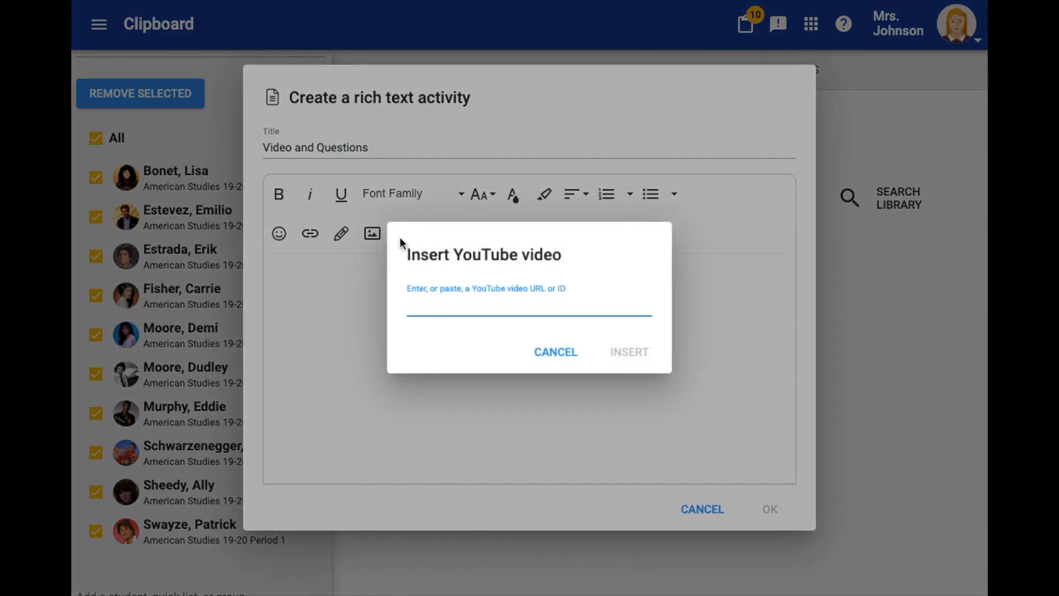
pyautogui.hotkey('ctrl', 'v')
pyautogui.click(608, 358)
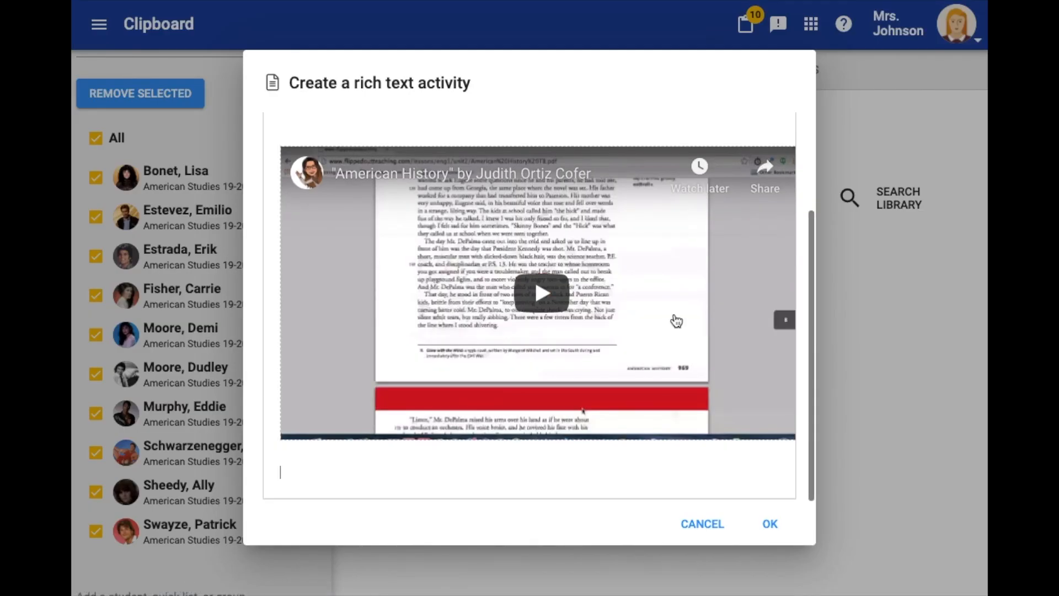
# - Add a "Questions:" heading with a five-item numbered list below the video and save the rich text activity
pyautogui.press('super+v')
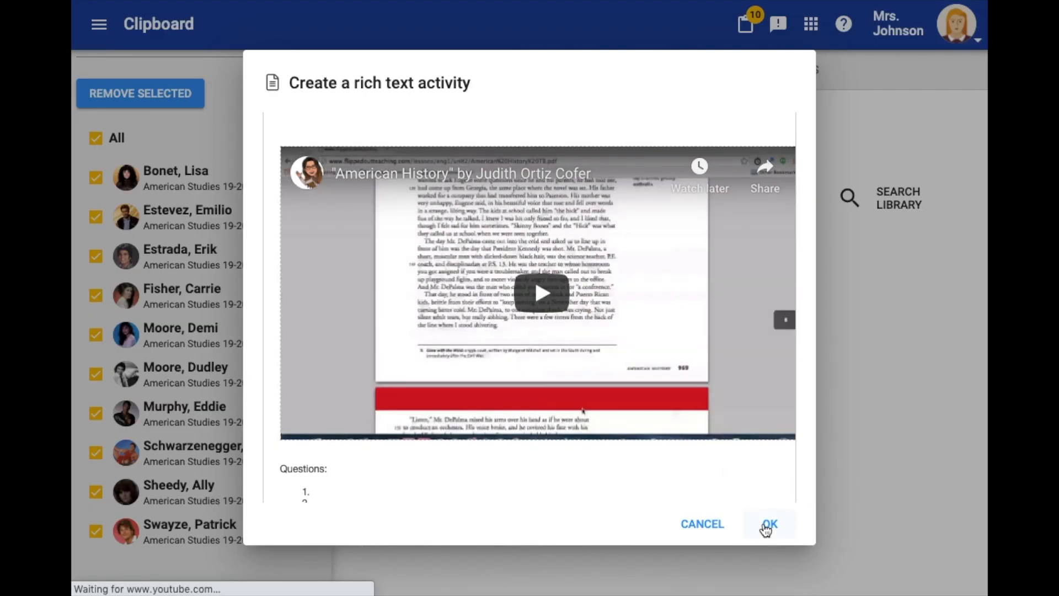
pyautogui.scroll(-2, 736, 470)
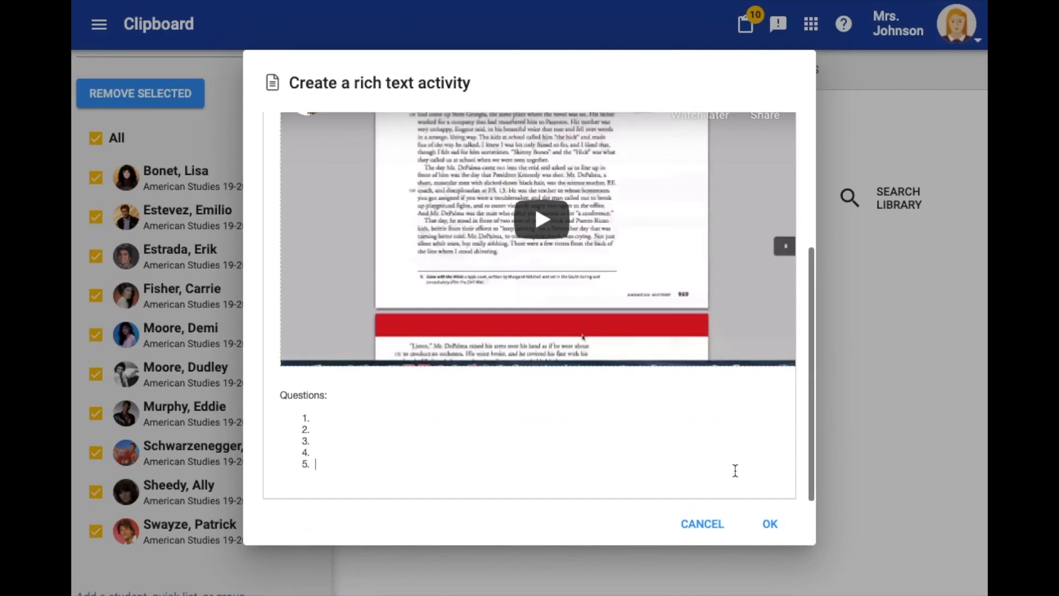
pyautogui.click(771, 527)
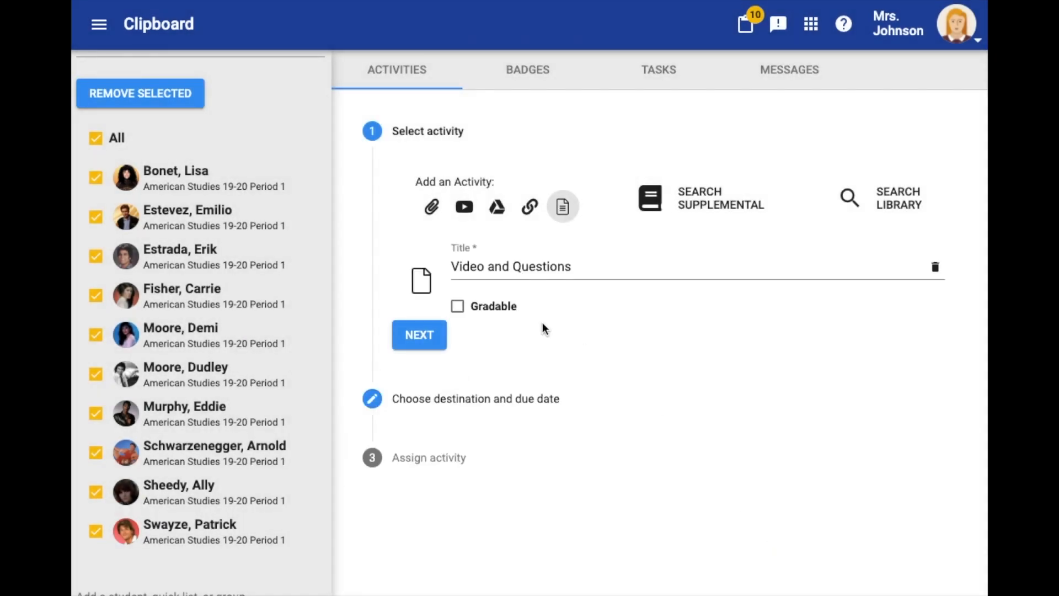
# - Mark the Video and Questions activity as gradable and set its due date to 12/4/2020
pyautogui.click(458, 306)
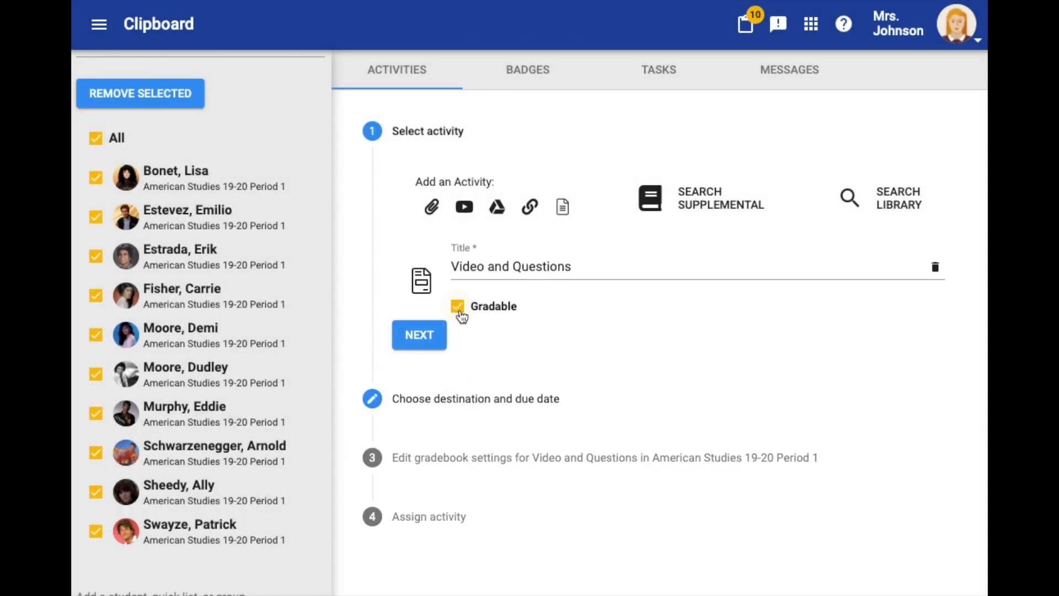
pyautogui.click(414, 344)
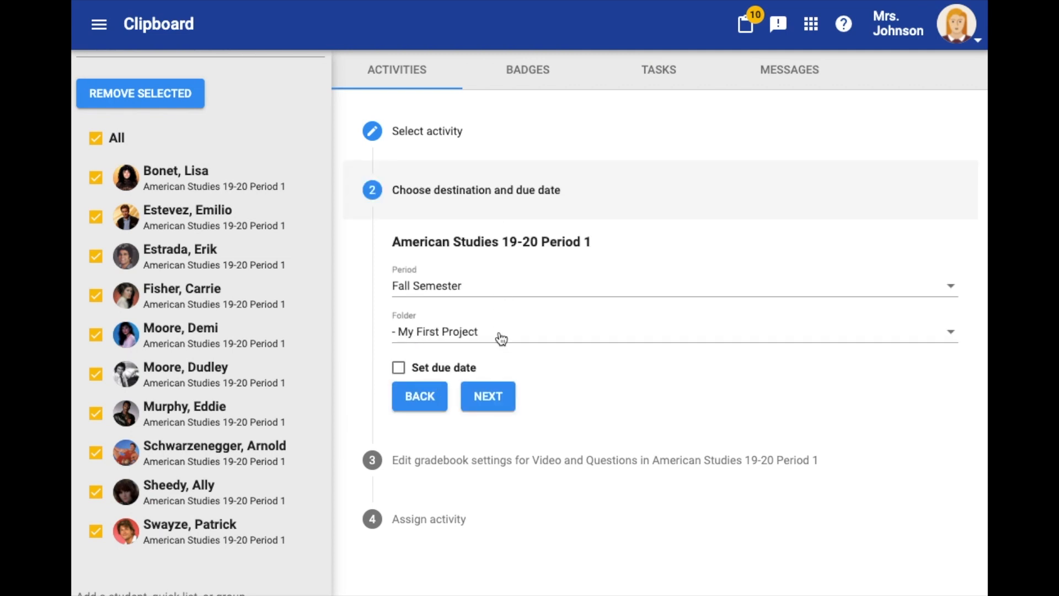
pyautogui.click(399, 368)
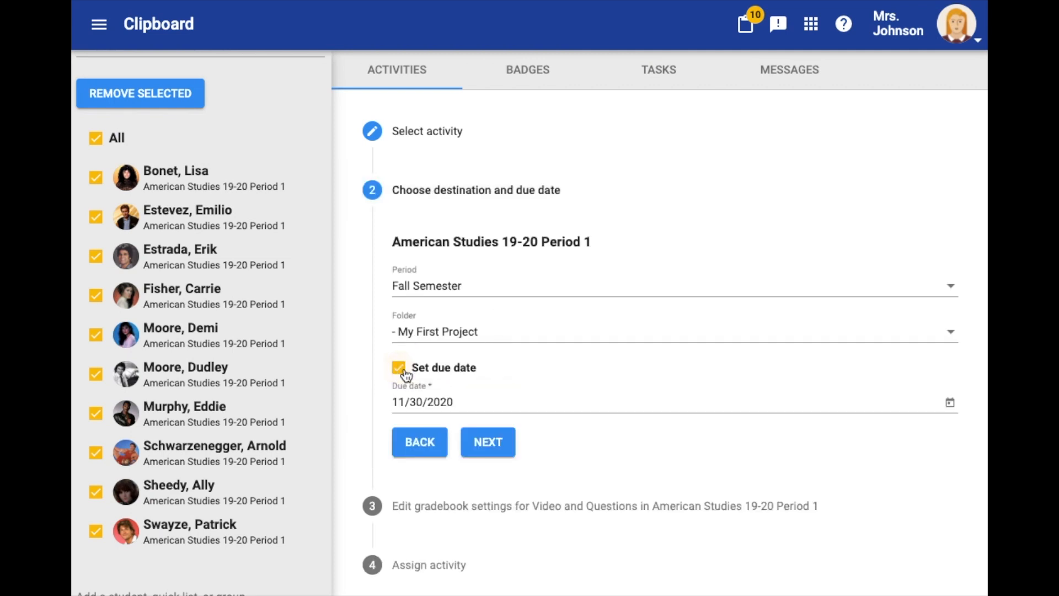
pyautogui.click(950, 403)
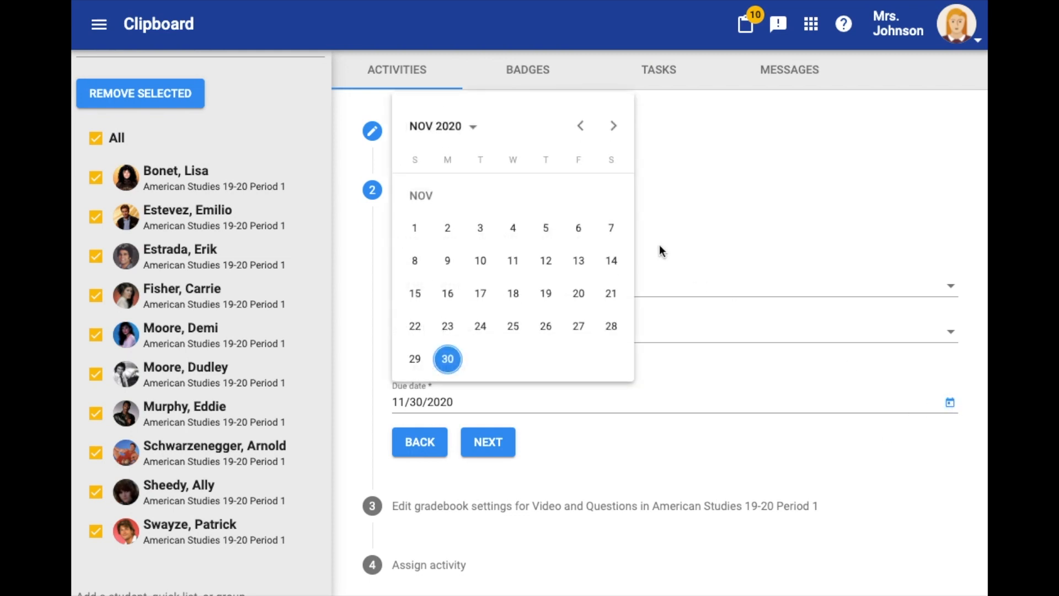
pyautogui.click(613, 126)
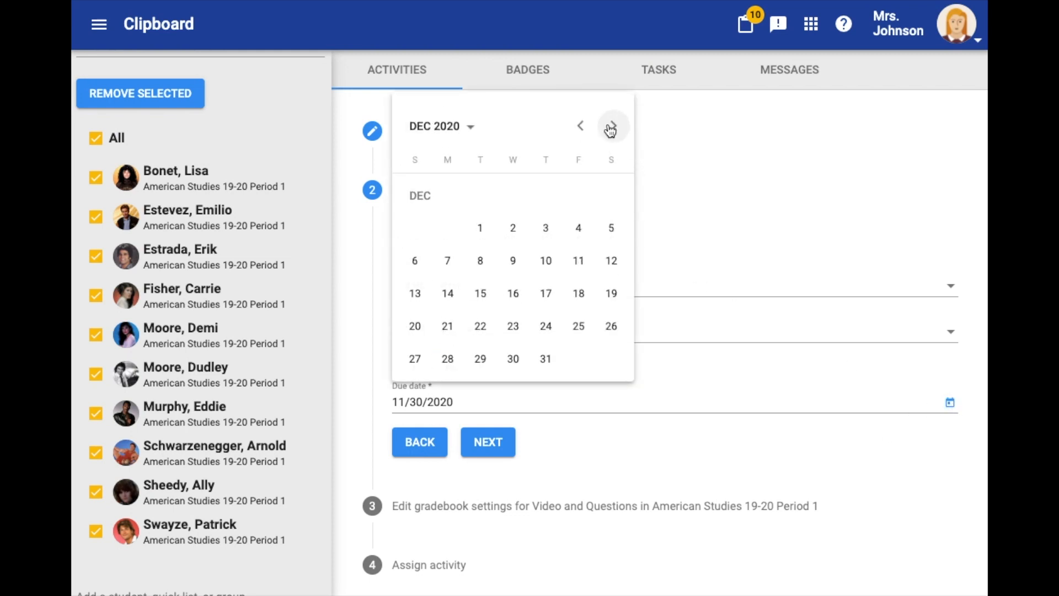
pyautogui.click(578, 229)
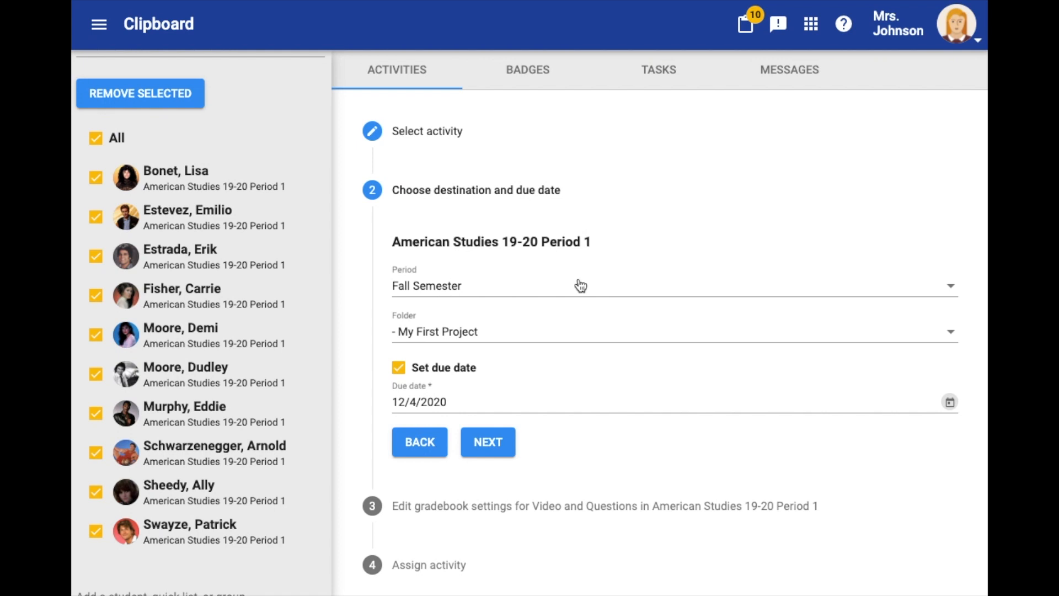
# - Accept the destination and due date and set the Video and Questions submission type to Notes only
pyautogui.scroll(-1, 552, 331)
pyautogui.click(491, 436)
pyautogui.click(474, 359)
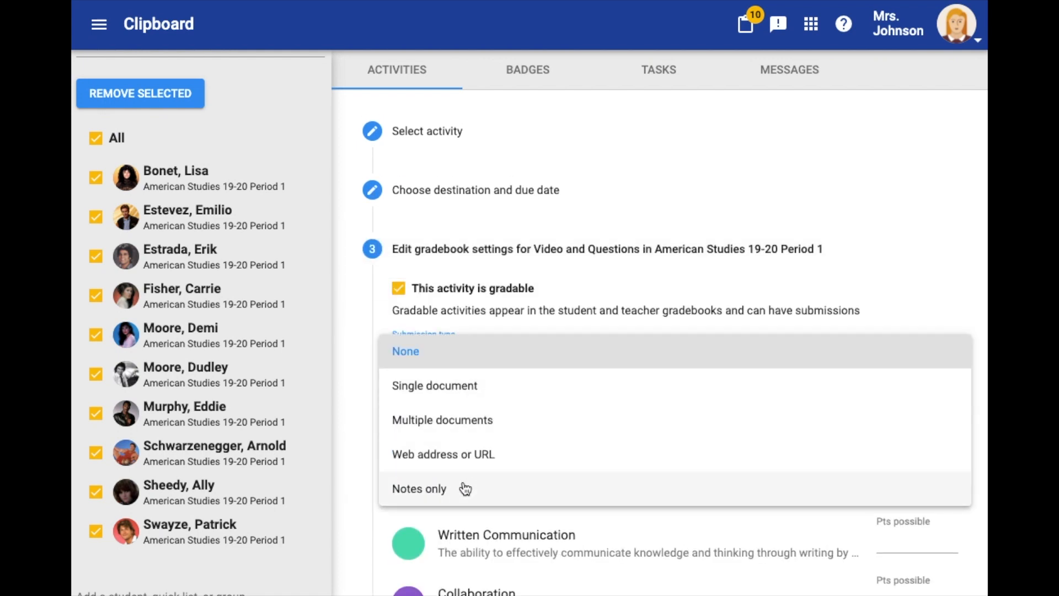
pyautogui.click(465, 488)
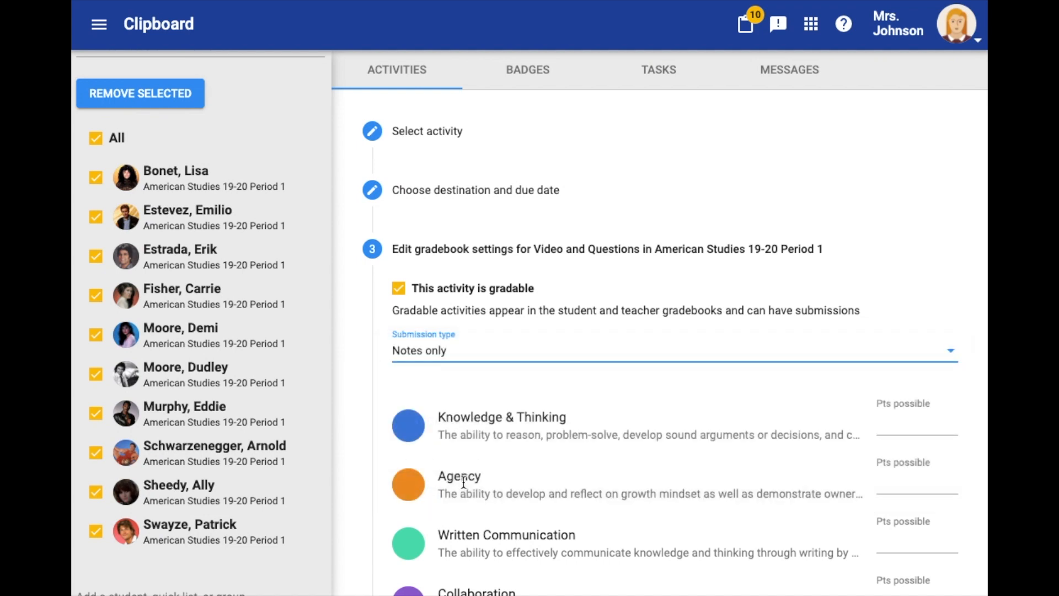
# - Set the points possible to 4 for both Knowledge & Thinking and Written Communication
pyautogui.scroll(-1, 515, 369)
pyautogui.click(952, 366)
pyautogui.click(953, 366)
pyautogui.click(952, 366)
pyautogui.click(952, 366)
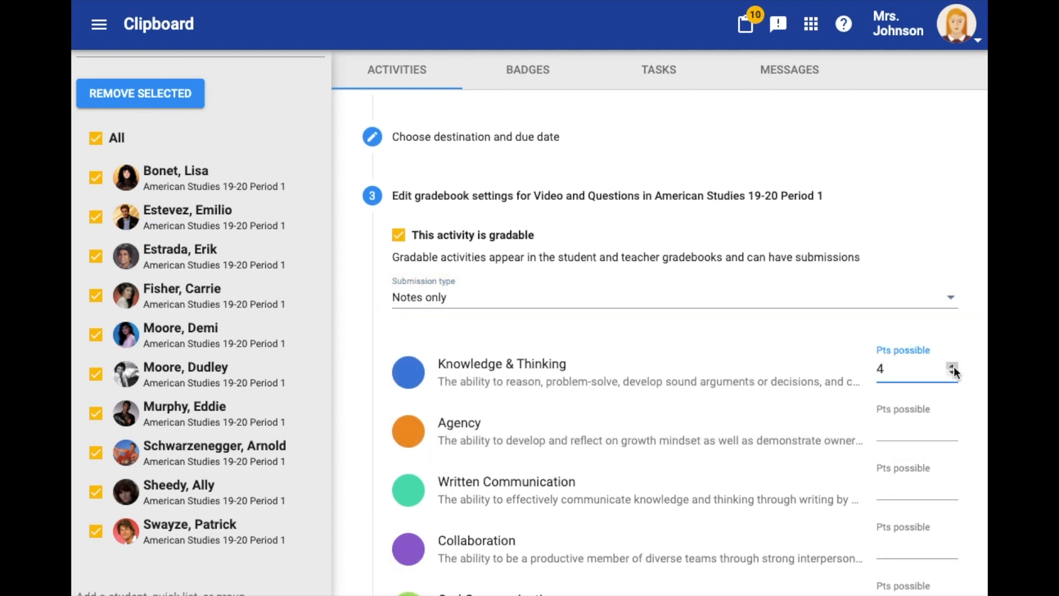
pyautogui.click(950, 484)
pyautogui.click(950, 485)
pyautogui.click(950, 484)
pyautogui.click(950, 484)
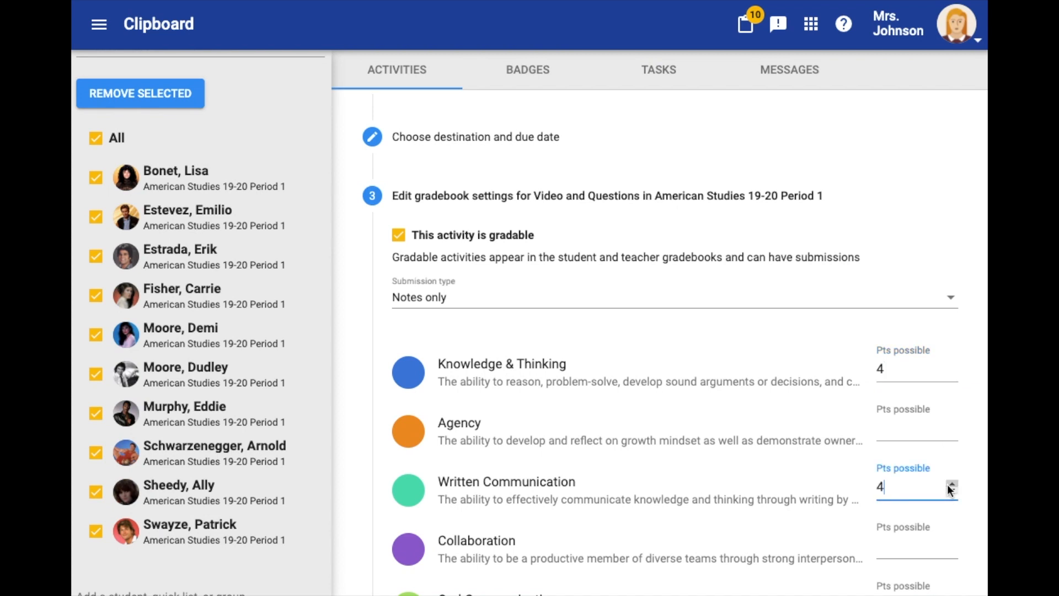
# - Accept the remaining gradebook settings and assign the Video and Questions activity to the clipboard students
pyautogui.scroll(-5, 949, 485)
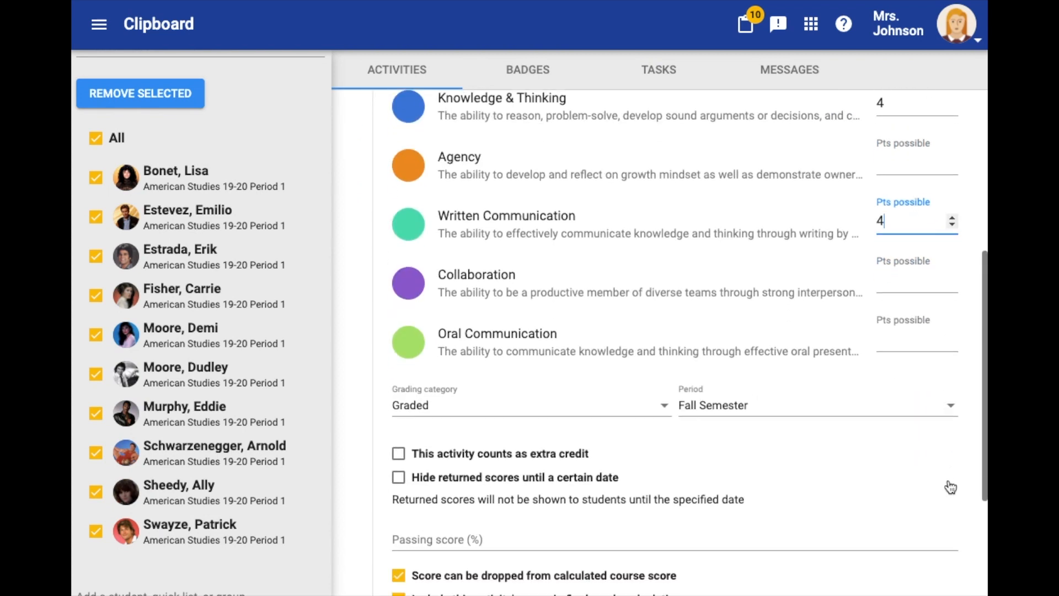
pyautogui.scroll(-4, 949, 480)
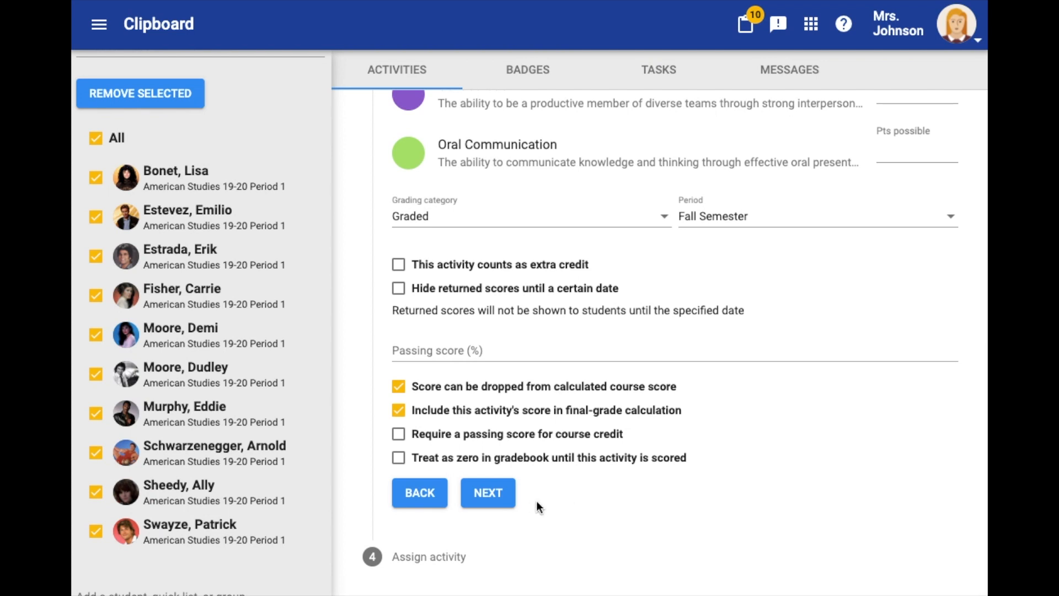
pyautogui.click(494, 496)
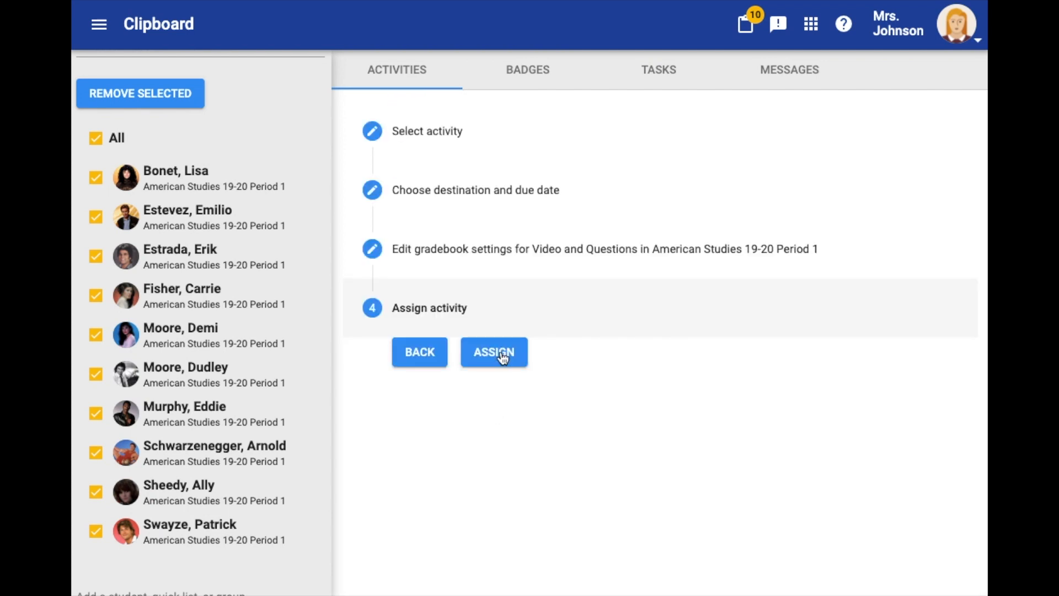
pyautogui.click(503, 357)
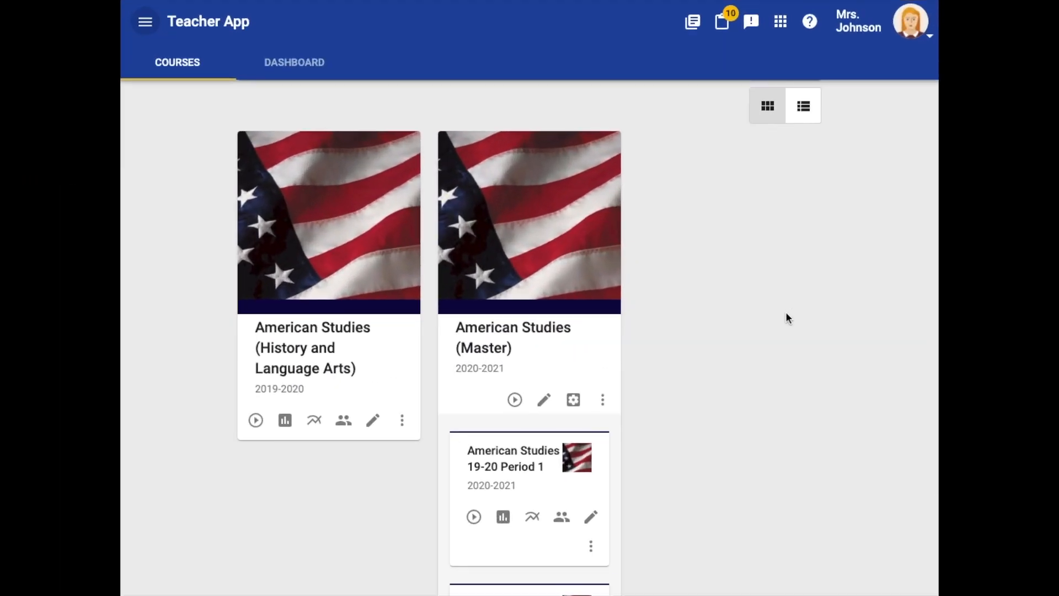
# - Open the For Me view of the American Studies 19-20 Period 1 gradebook and examine assignments through the end of November 2020
pyautogui.click(501, 519)
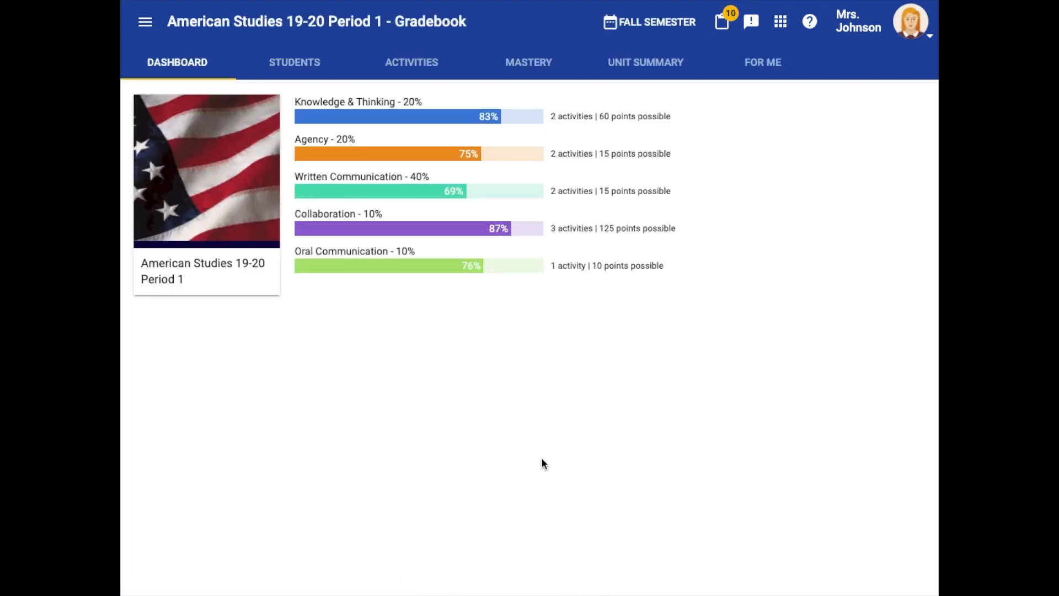
pyautogui.click(762, 67)
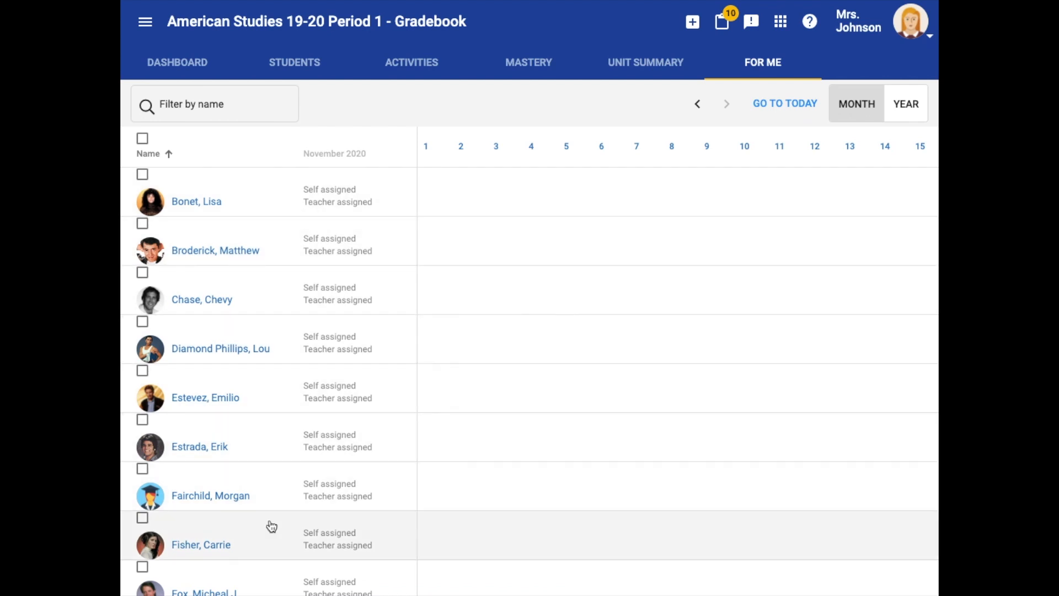
pyautogui.hscroll(3, 749, 149)
pyautogui.hscroll(5, 749, 150)
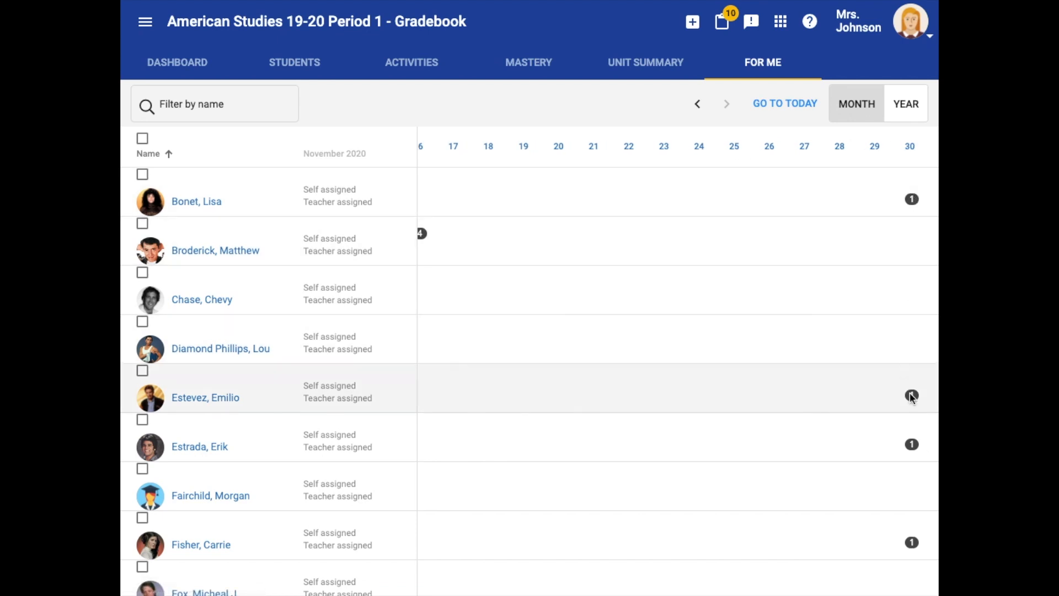
# - Open the sixth listed student's Video and Questions activity for grading and submit a full-credit score
pyautogui.click(198, 450)
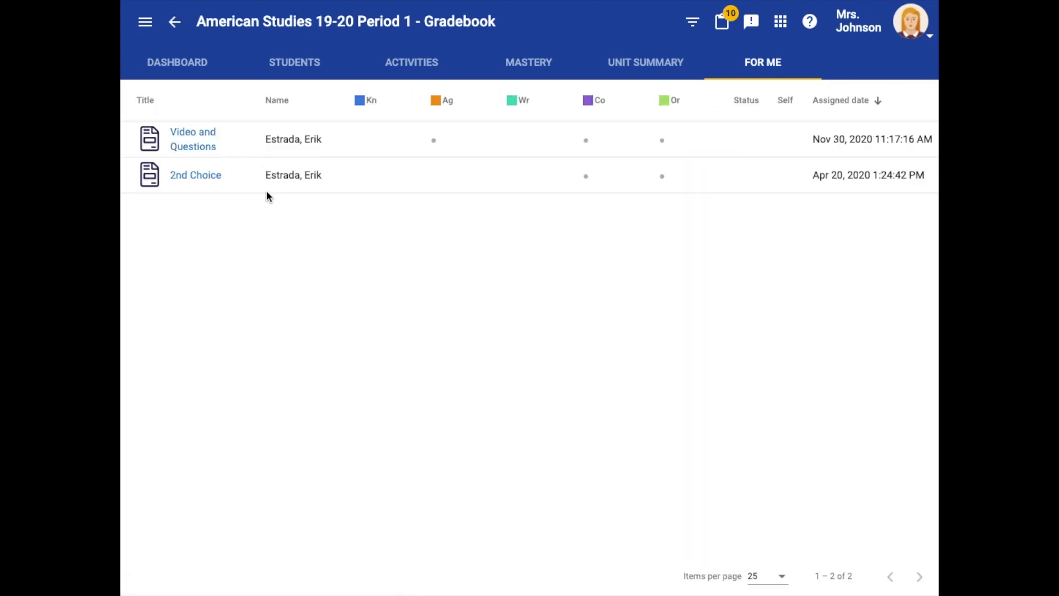
pyautogui.click(367, 143)
pyautogui.click(367, 144)
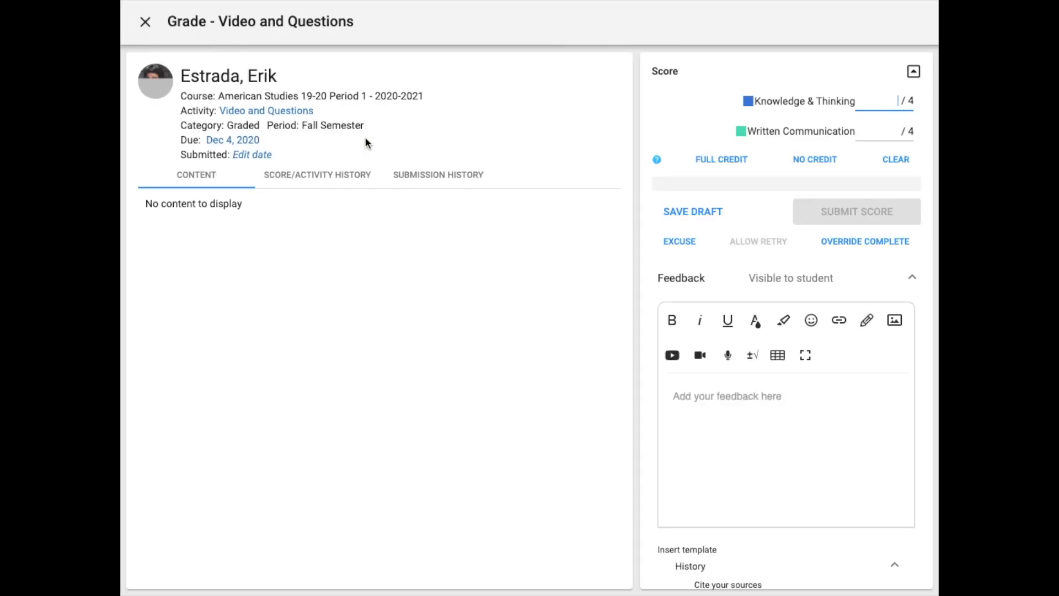
pyautogui.click(735, 163)
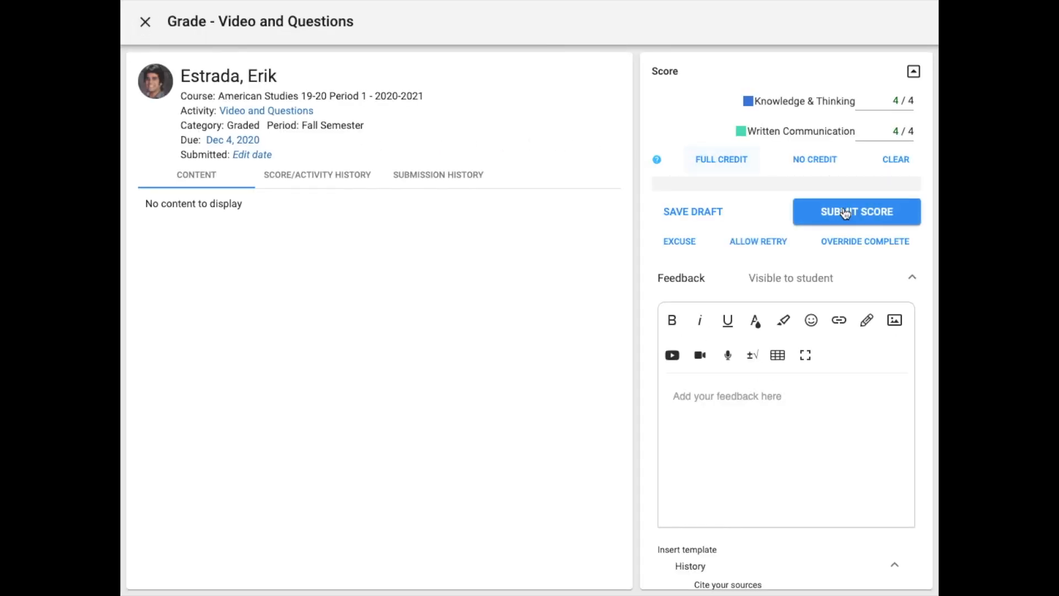
pyautogui.click(860, 217)
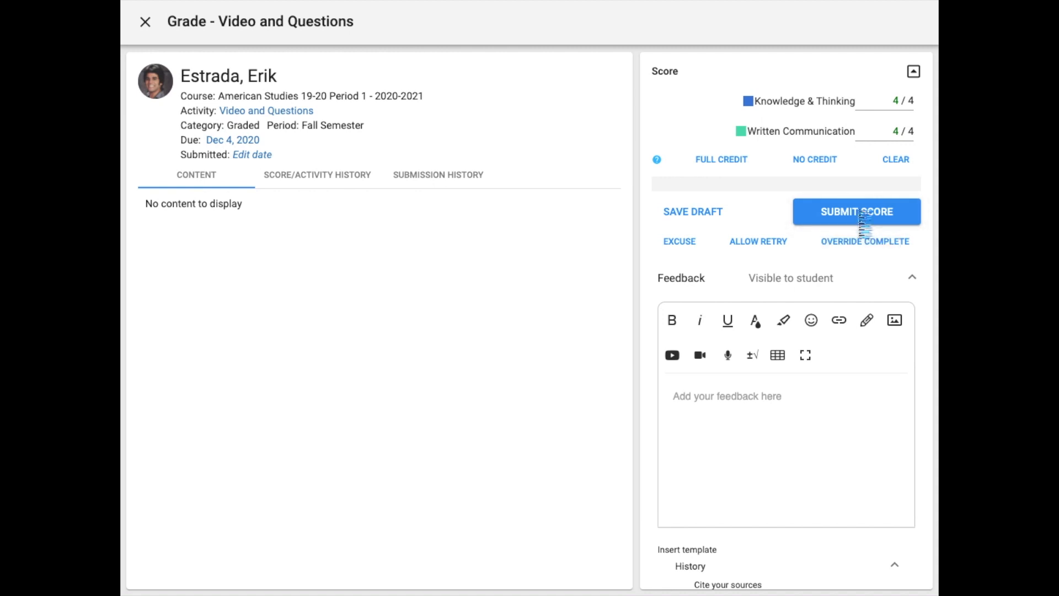